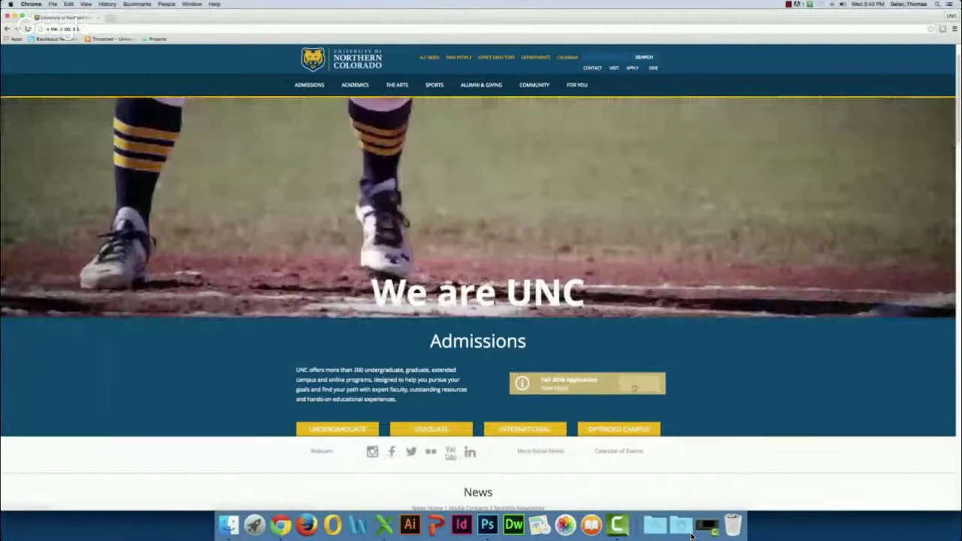
Step: From the APPLY page, start a new myUNC profile of the Undergraduate type
left_click(635, 384)
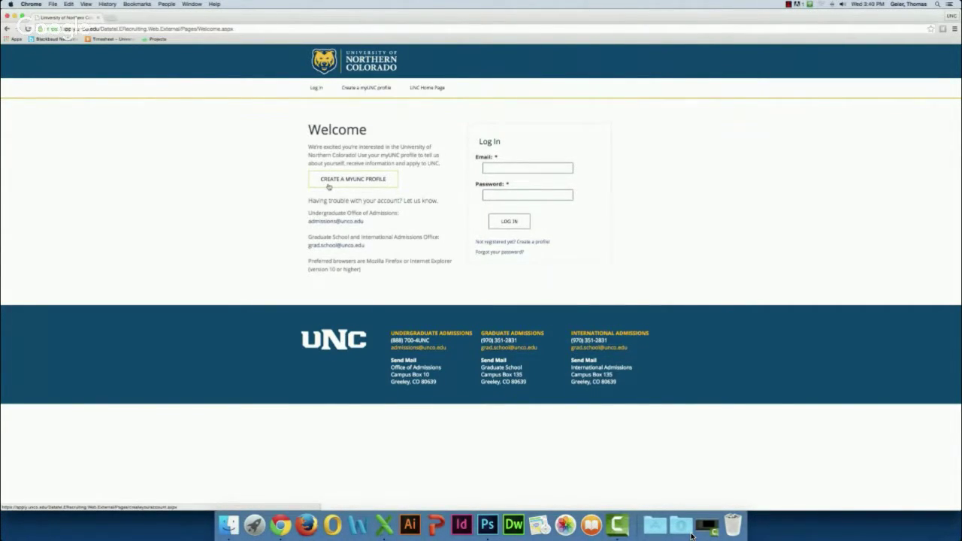
left_click(329, 186)
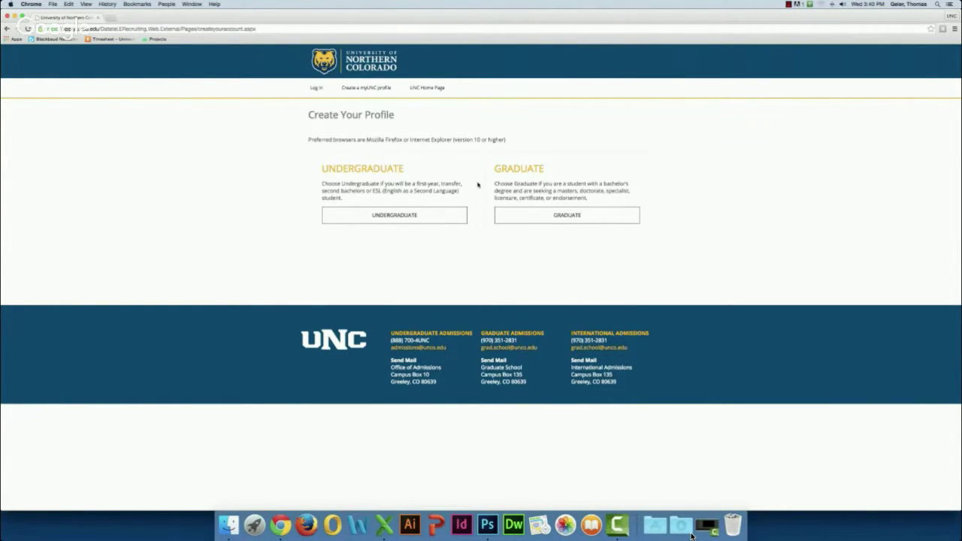
left_click(388, 218)
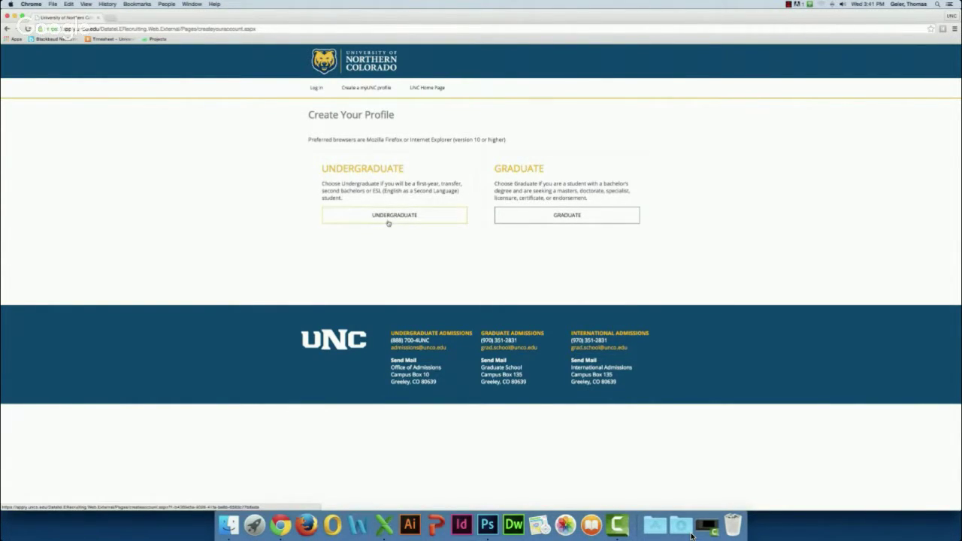
Step: Enter the applicant's first and last name and date of birth, and set gender to Male
left_click(356, 191)
left_click(472, 191)
left_click(392, 222)
left_click(363, 255)
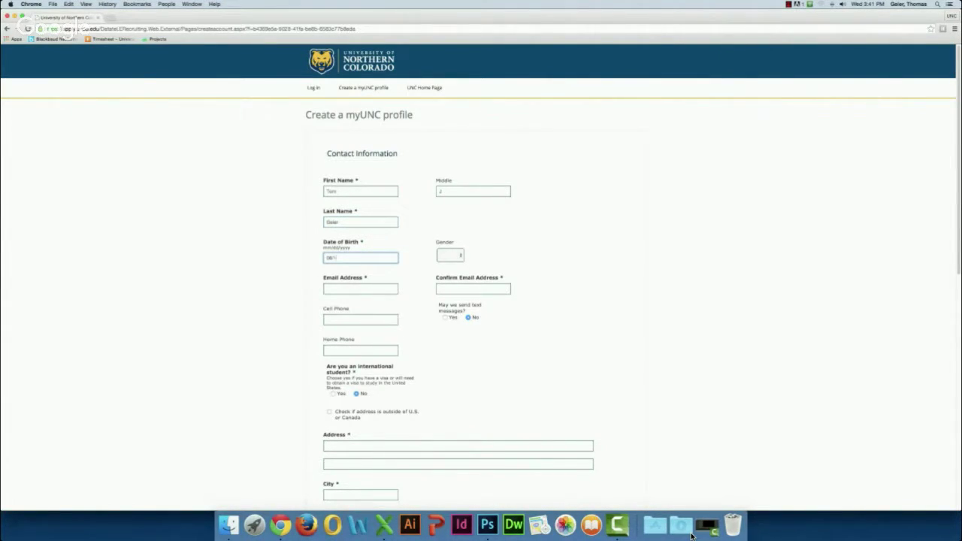
key("Tab")
left_click(449, 256)
left_click(449, 269)
Step: Enter and confirm the applicant's e-mail, add the cell phone number, and allow text messages
left_click(348, 287)
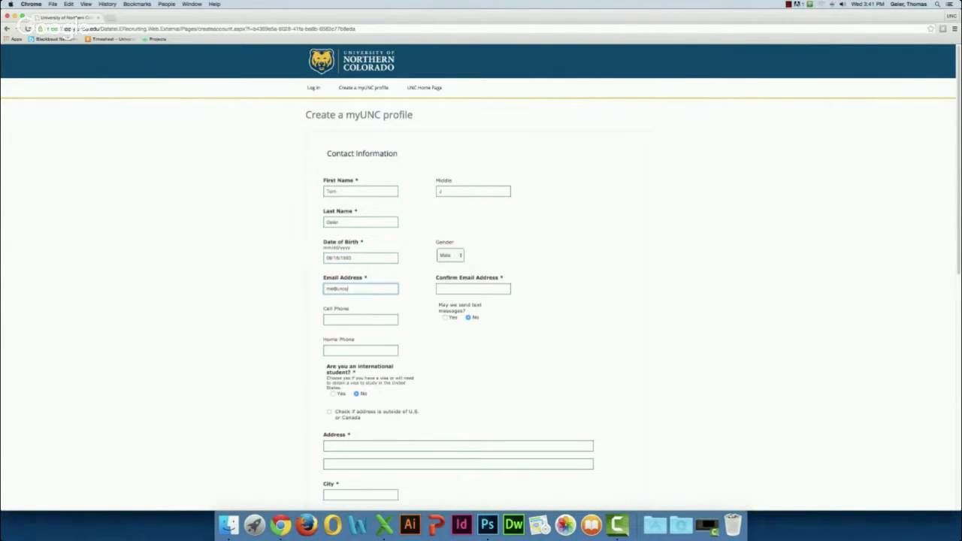
left_click(461, 286)
left_click(374, 318)
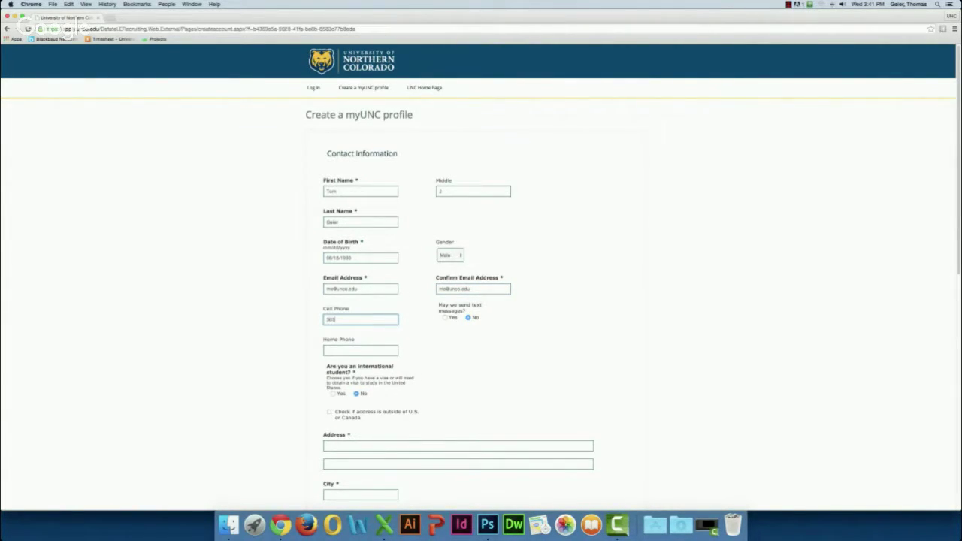
type("303 000 0000")
left_click(445, 318)
Step: Fill in the applicant's street address and apartment line
scroll(363, 392, "down", 2)
scroll(360, 399, "down", 1)
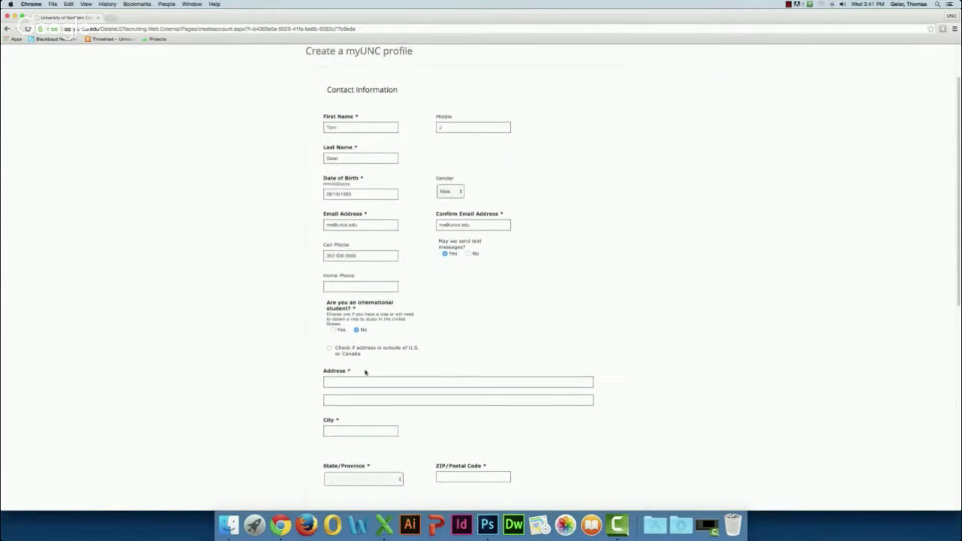
left_click(350, 379)
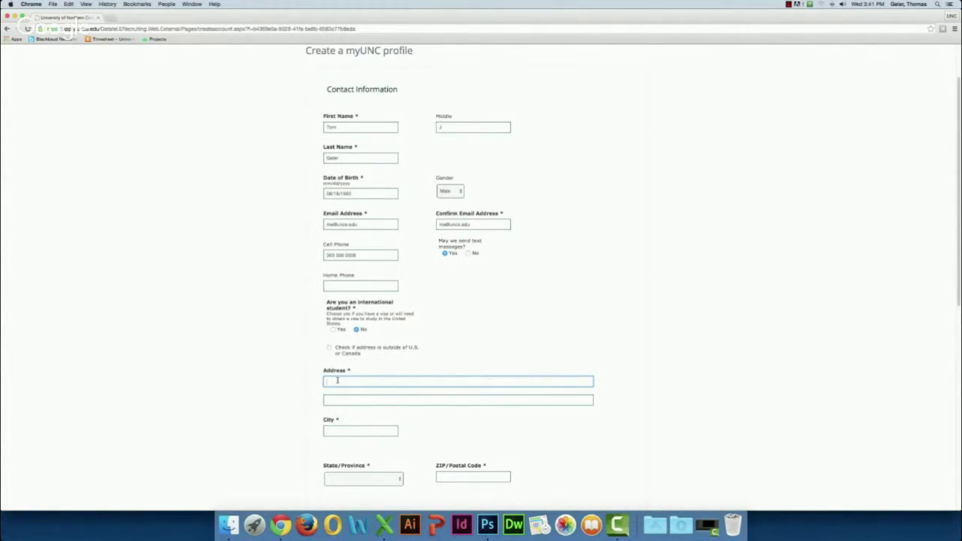
type("cal")
left_click(376, 400)
type("Apt 1")
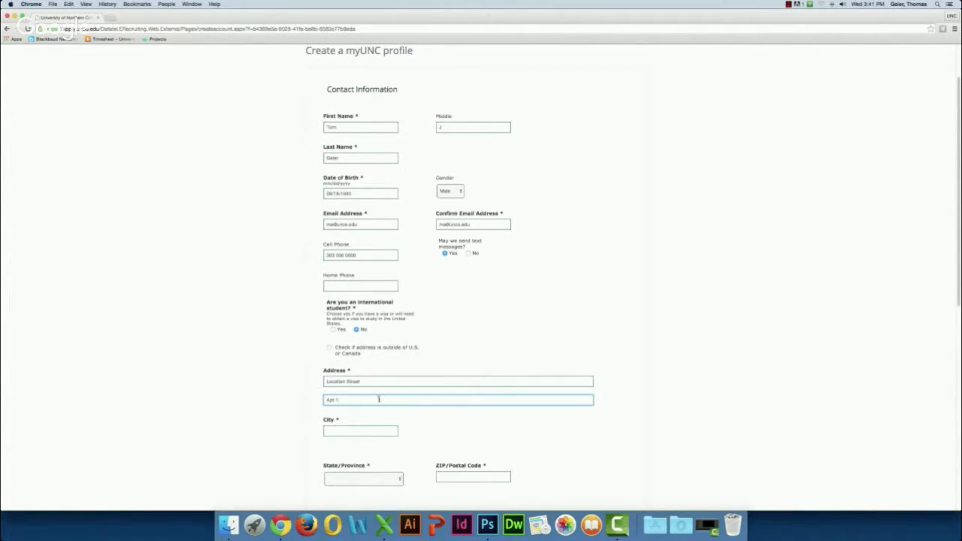
Step: Enter the applicant's city and choose Colorado as the state
scroll(376, 399, "down", 3)
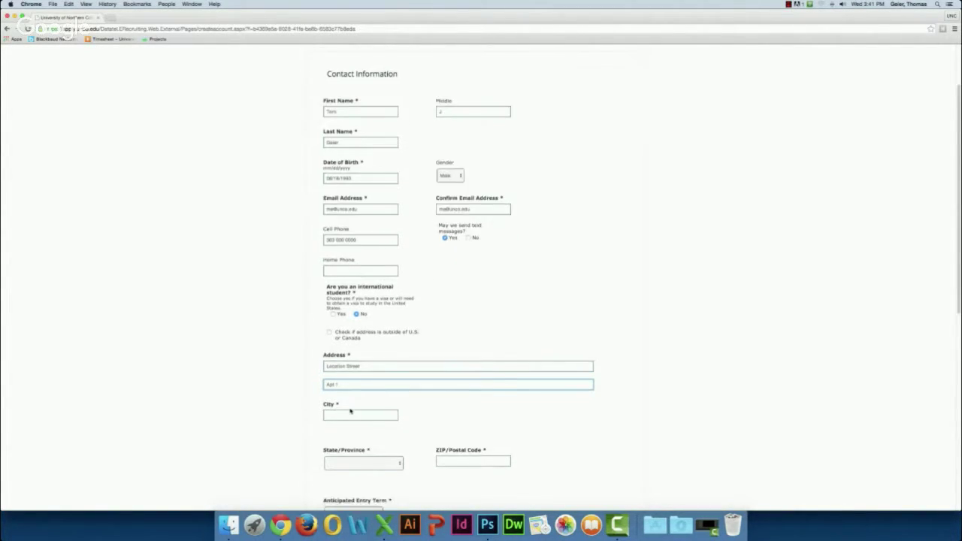
left_click(342, 383)
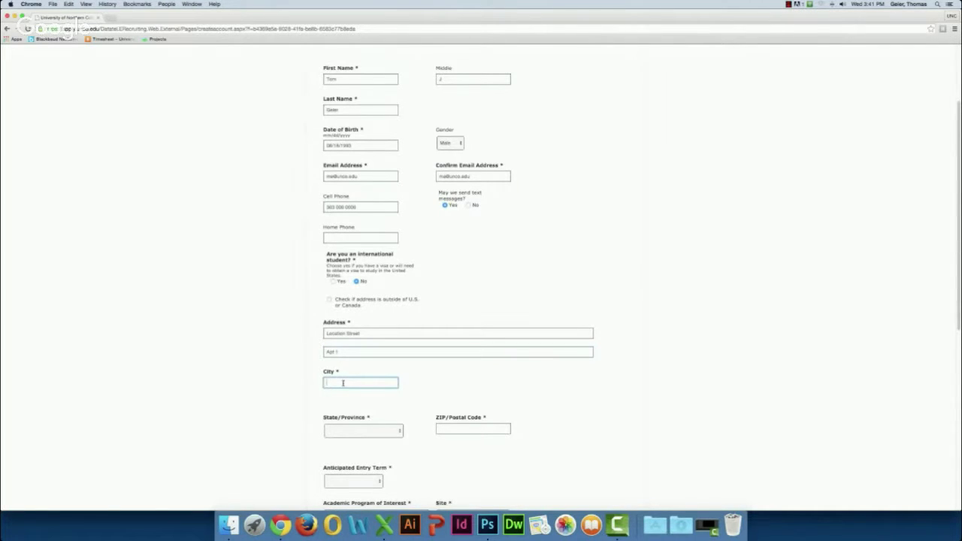
type("Broomf")
left_click(379, 434)
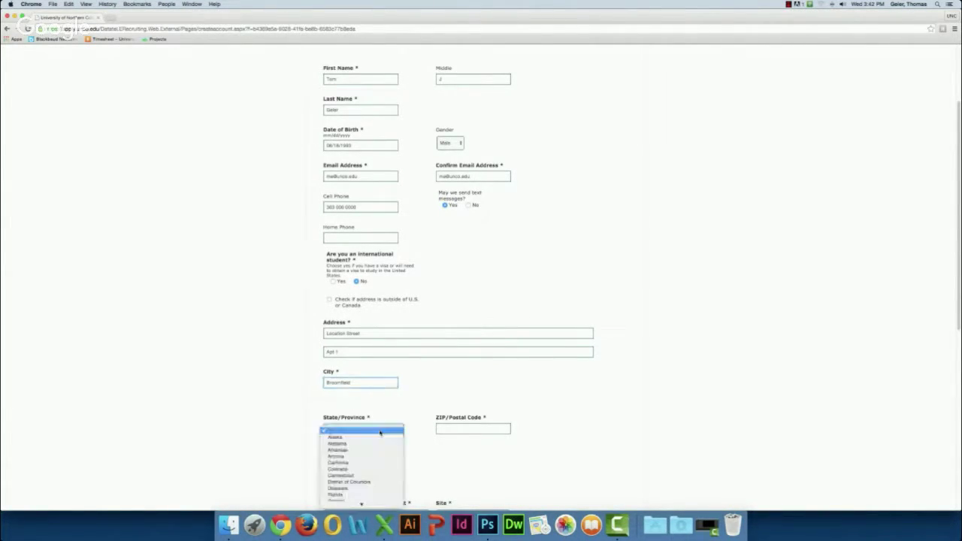
left_click(344, 470)
left_click(450, 429)
Step: Enter the applicant's ZIP code and set the anticipated entry term to 2016 Fall (August)
type("80020")
scroll(451, 429, "down", 4)
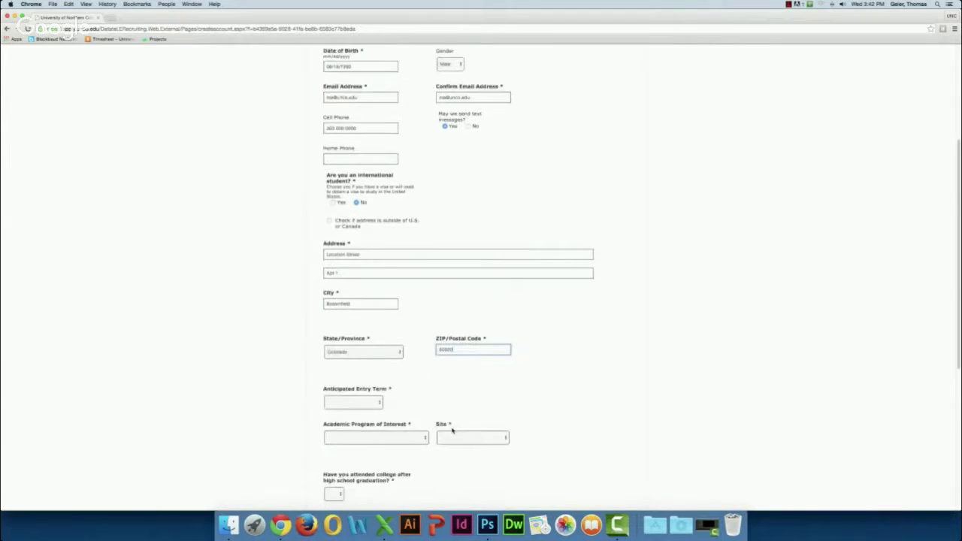
left_click(375, 377)
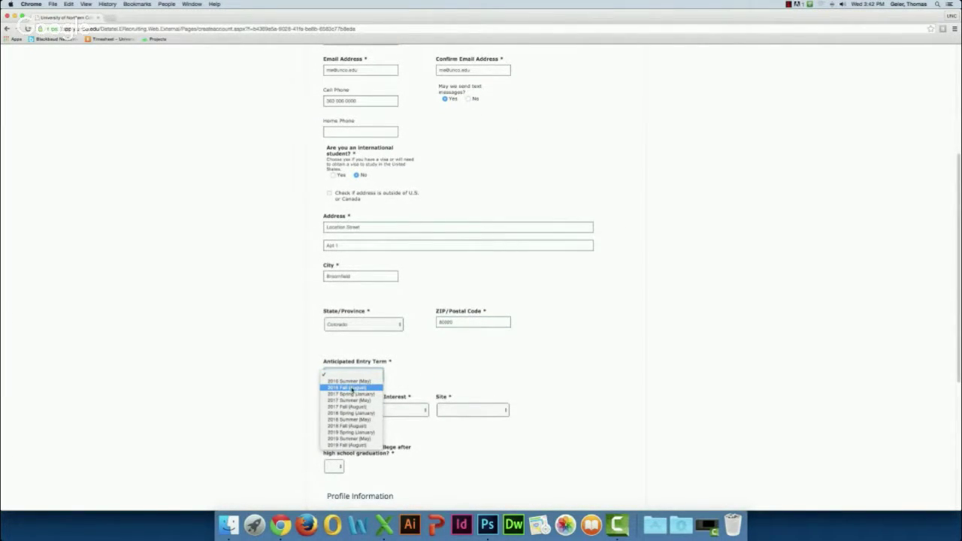
left_click(352, 388)
Step: Choose Art and Design: Art History-BA at the Greeley site, with No prior college attended
scroll(351, 387, "down", 1)
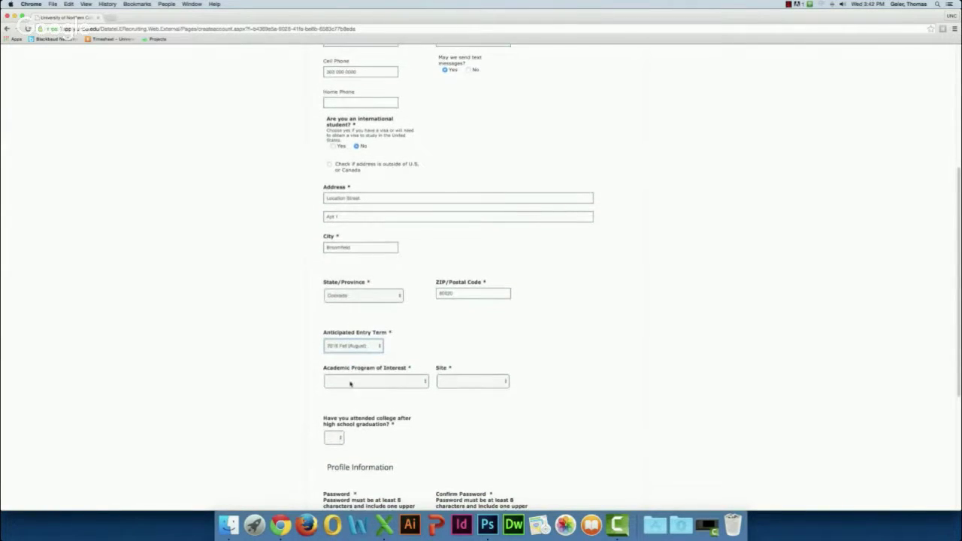
left_click(361, 384)
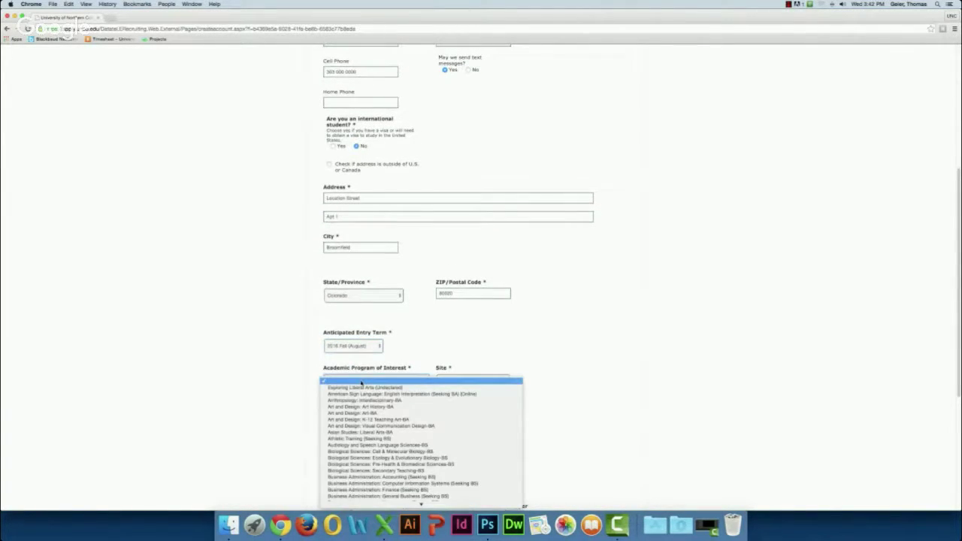
scroll(363, 383, "down", 10)
scroll(365, 382, "down", 3)
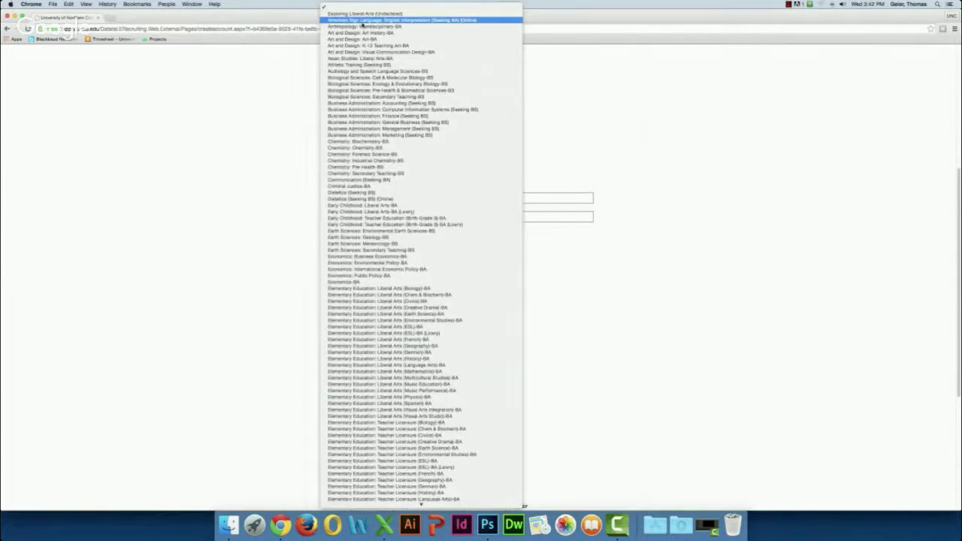
left_click(360, 33)
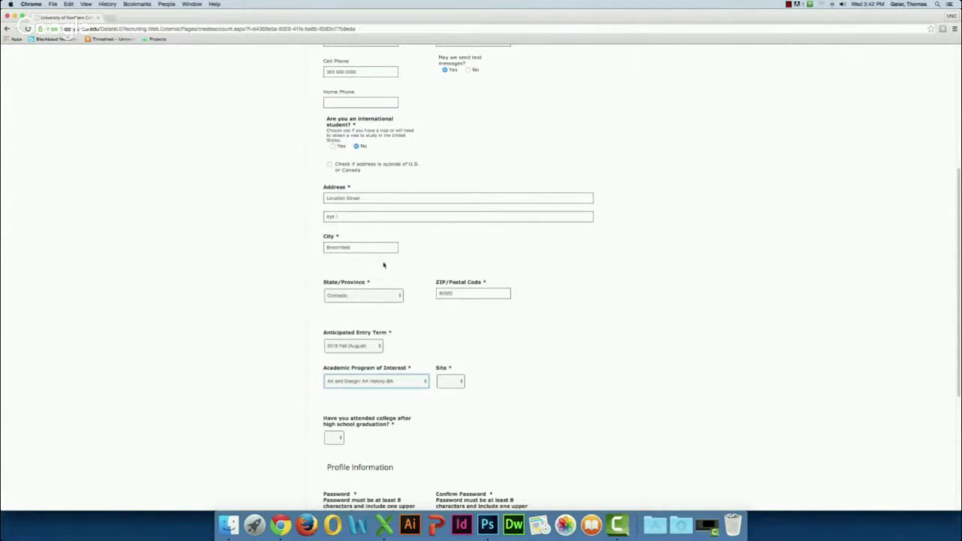
left_click(451, 386)
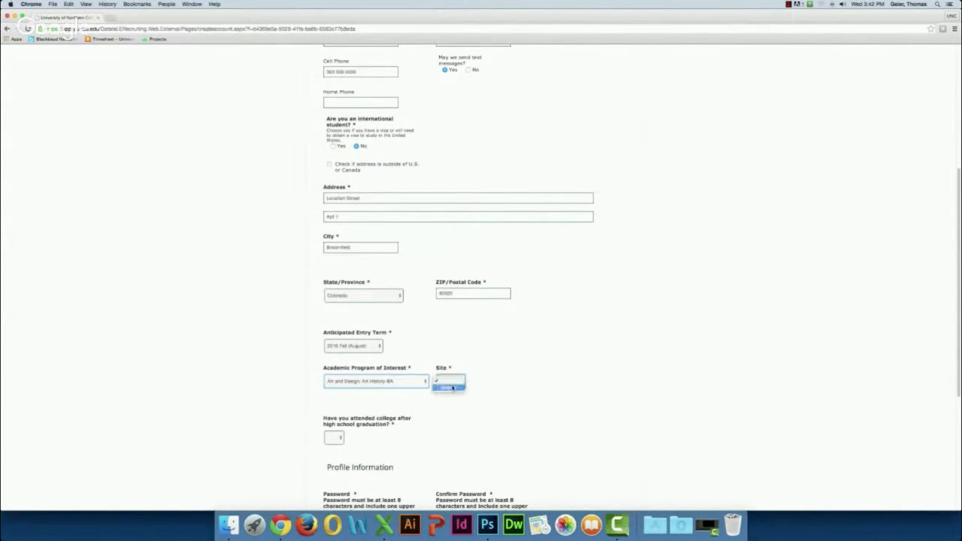
left_click(450, 387)
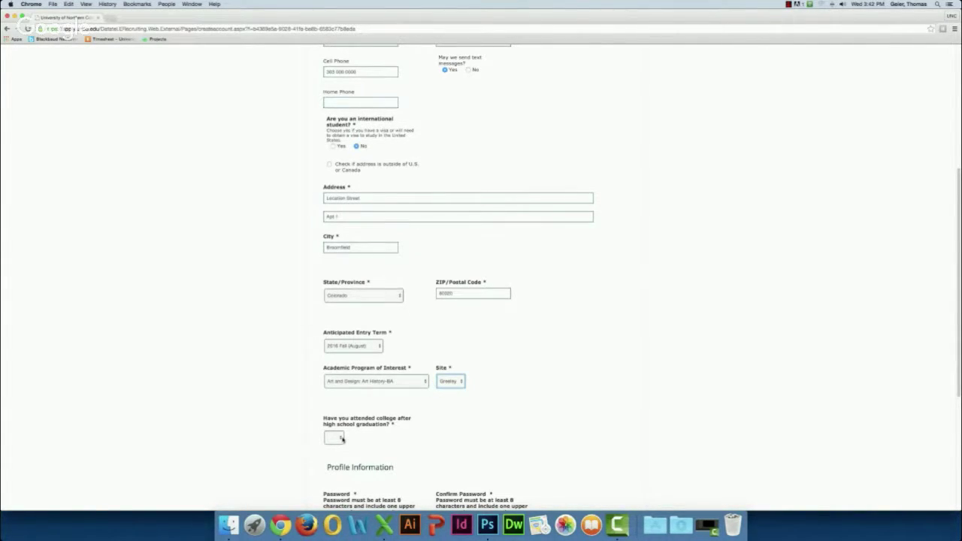
left_click(342, 438)
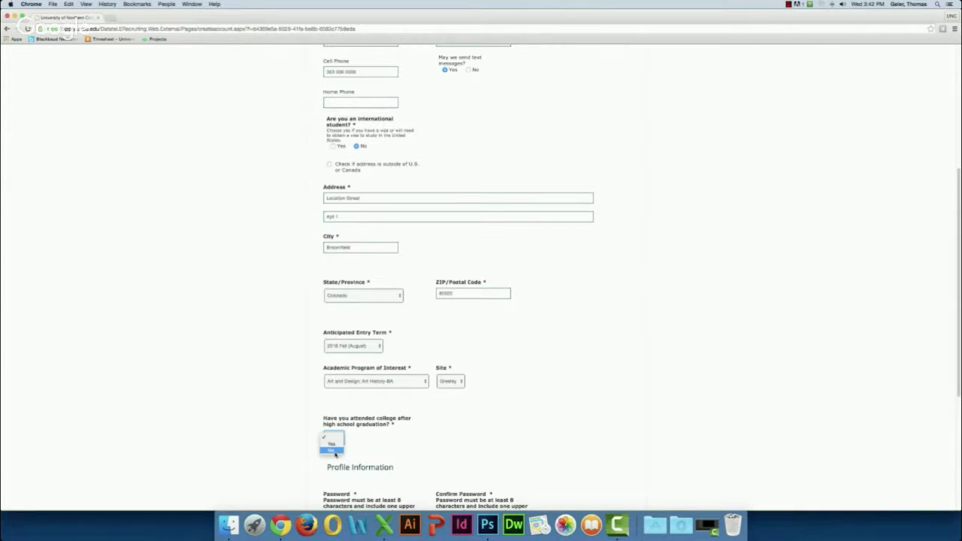
left_click(335, 451)
scroll(419, 446, "down", 1)
Step: Set the high school to Peak To Peak Charter School in Lafayette, Colorado, United States
scroll(419, 446, "down", 5)
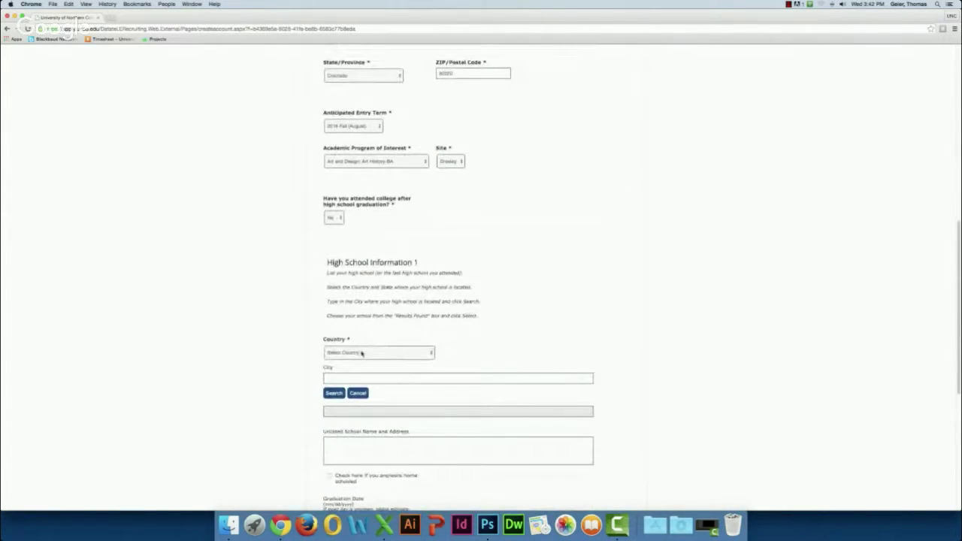
left_click(421, 353)
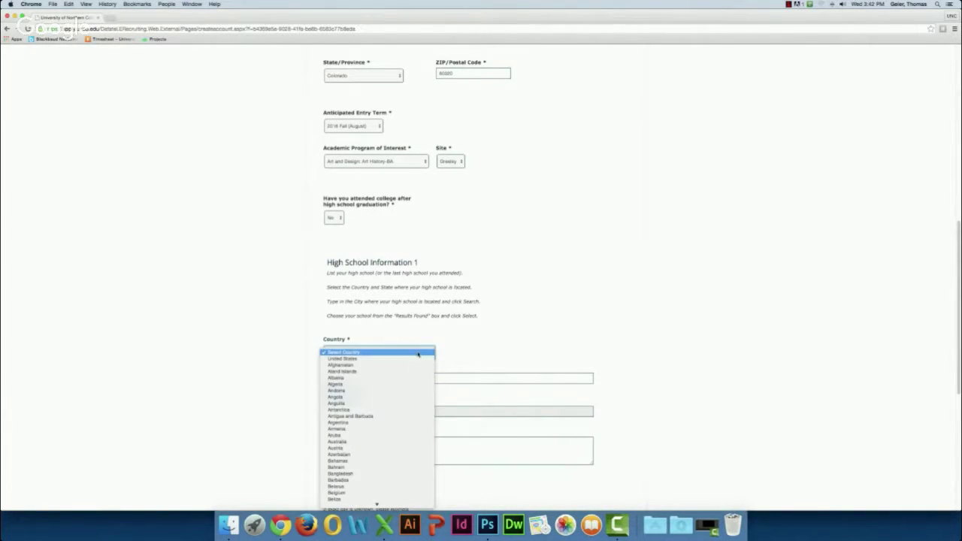
left_click(389, 362)
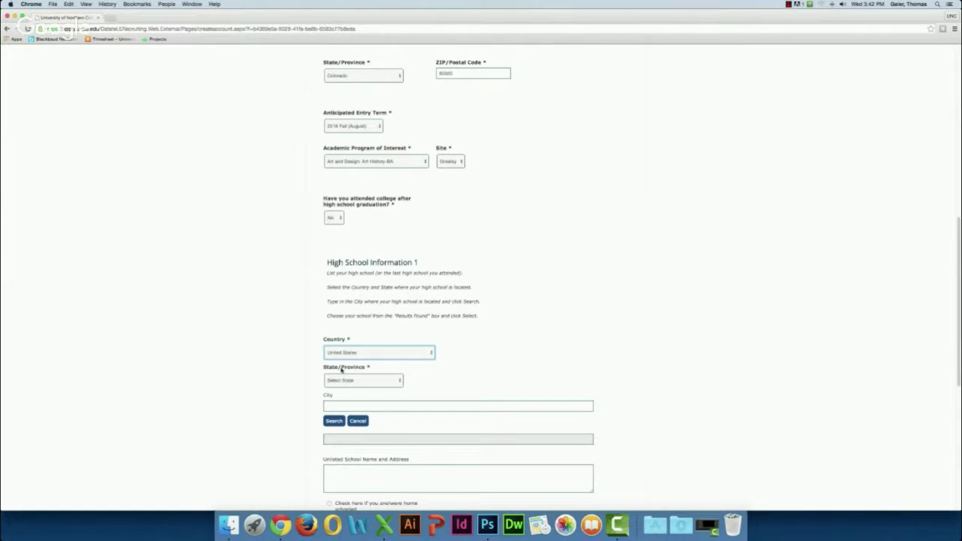
left_click(338, 380)
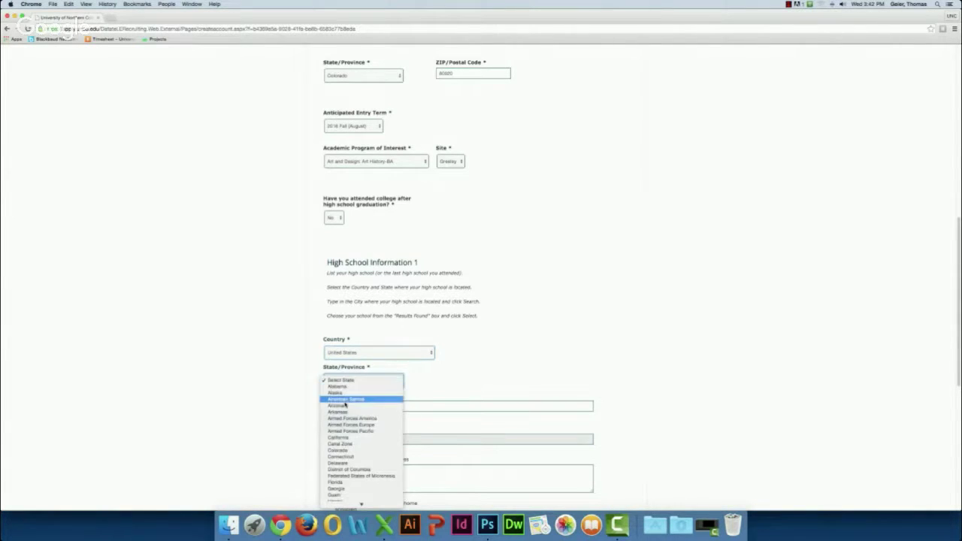
left_click(340, 450)
left_click(342, 407)
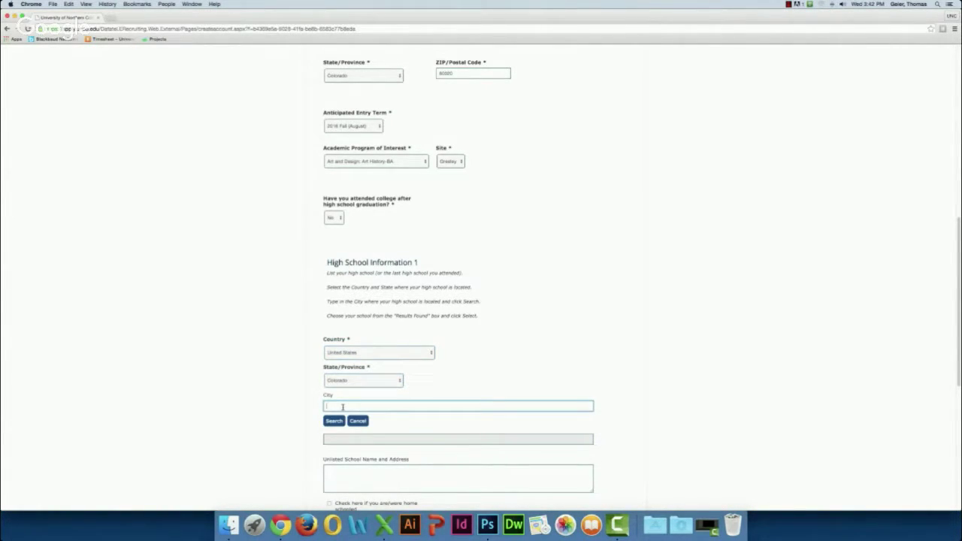
type("lafayette")
left_click(335, 421)
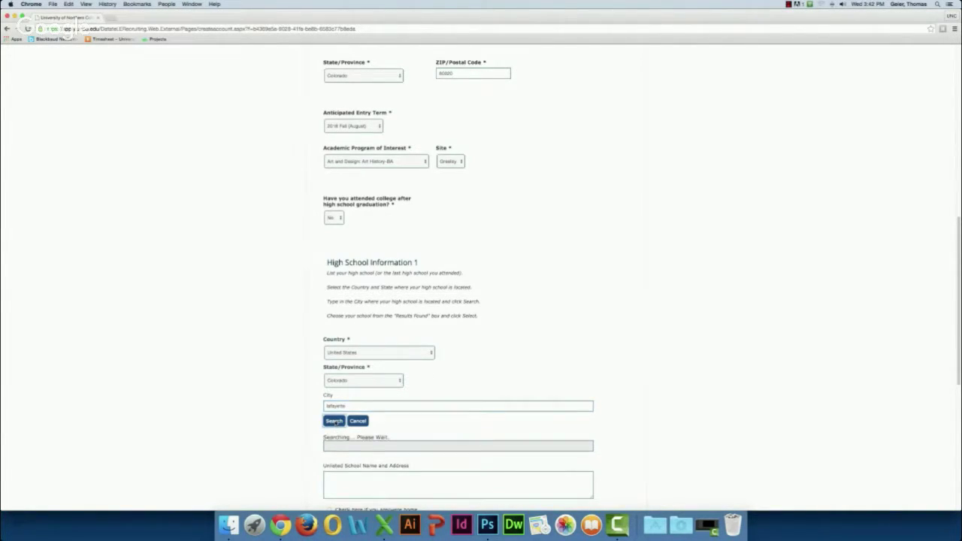
left_click(368, 454)
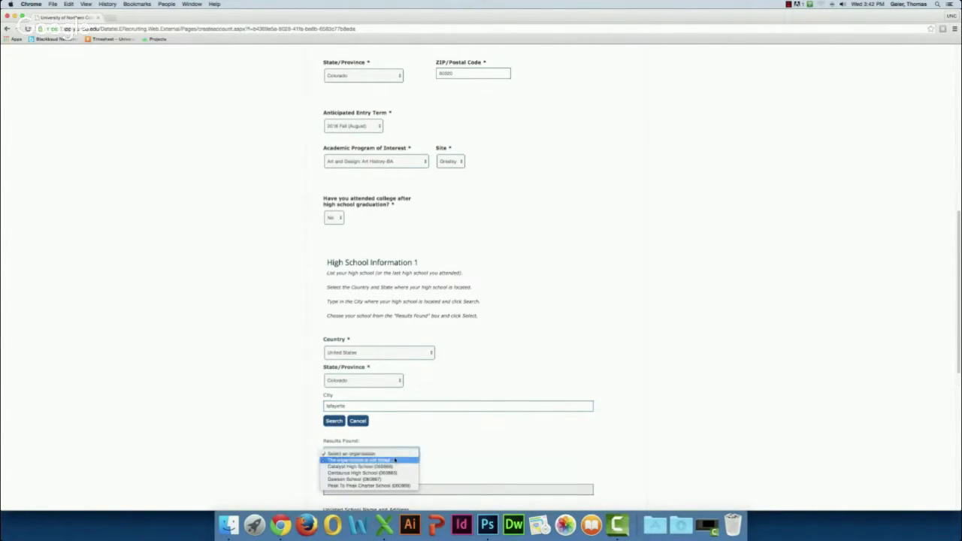
left_click(360, 487)
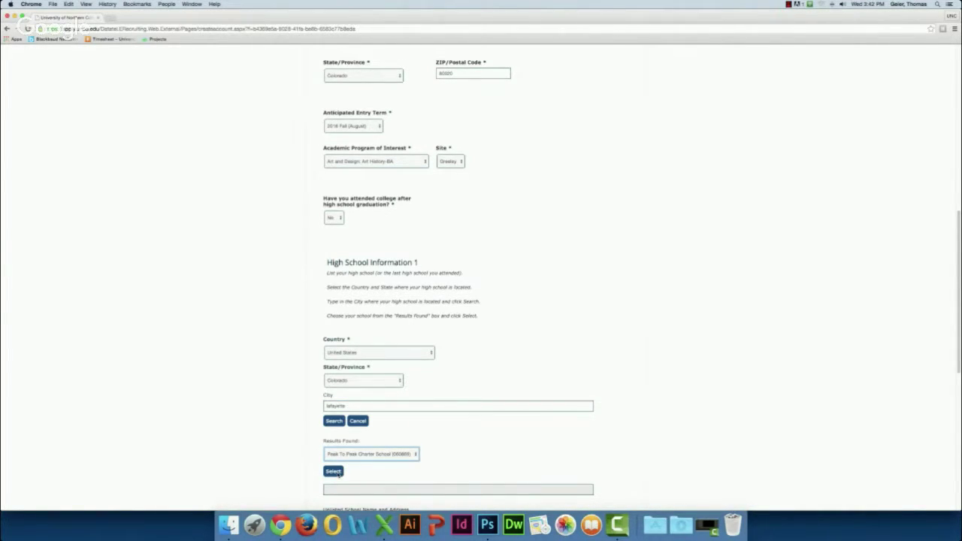
left_click(337, 471)
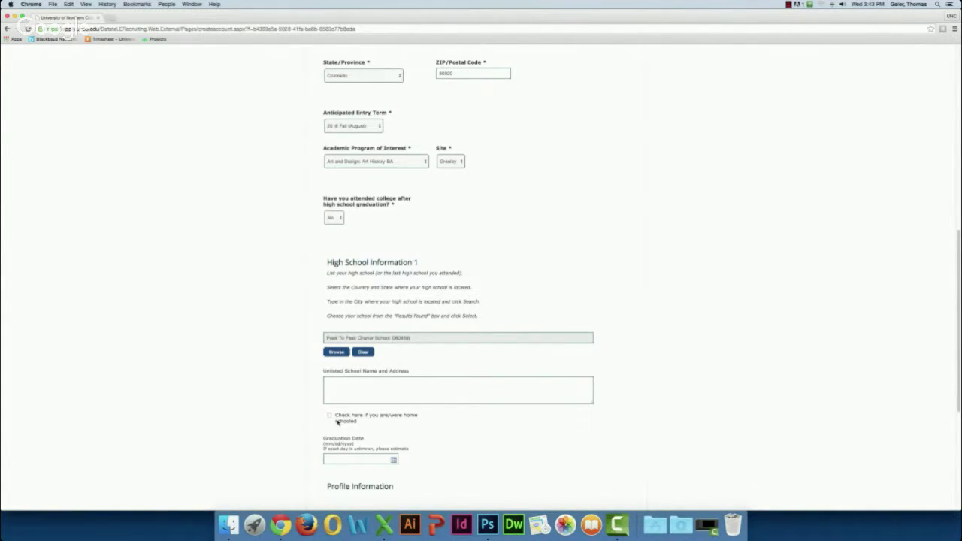
Step: Set the graduation date to 12/12/2015 using the calendar picker
scroll(409, 465, "down", 2)
scroll(408, 465, "down", 1)
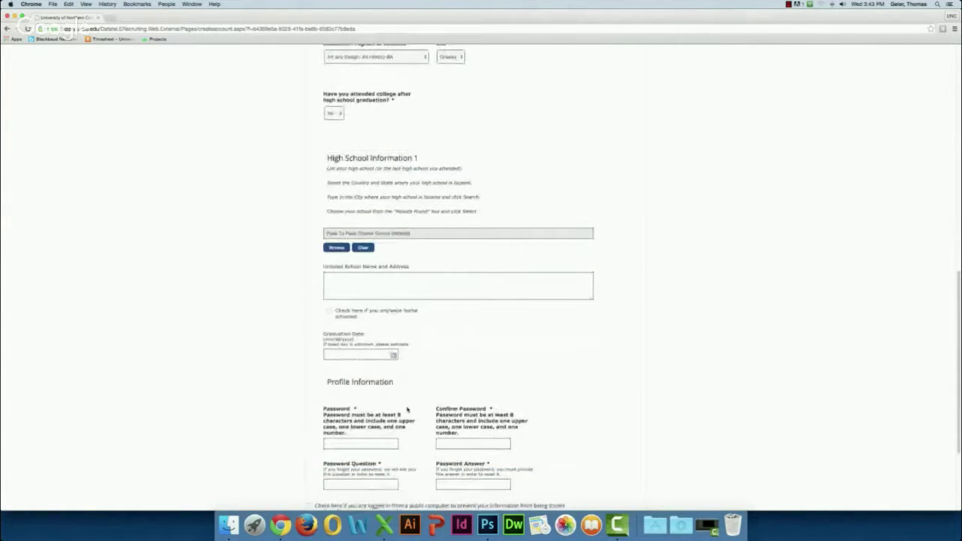
left_click(392, 355)
left_click(383, 364)
left_click(382, 364)
scroll(379, 385, "up", 1)
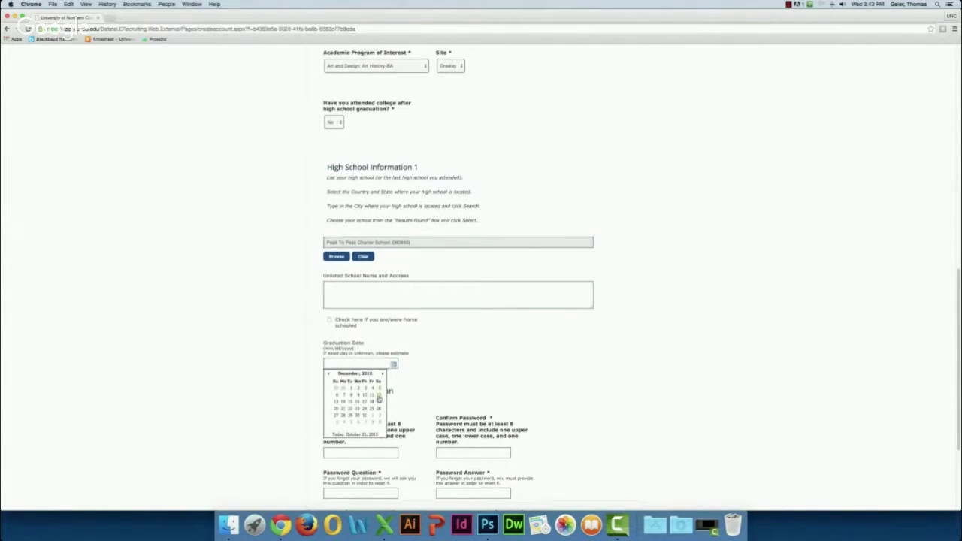
left_click(380, 396)
scroll(391, 386, "down", 5)
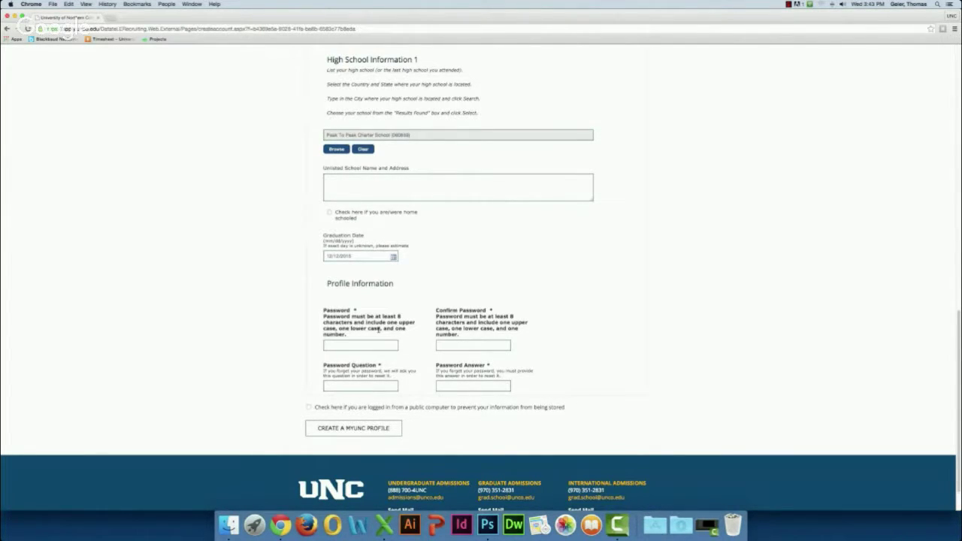
Step: Enter and confirm the account password, then add a security question and its answer
left_click(339, 345)
left_click(484, 345)
left_click(361, 386)
type("What makes a krabby patty so good?")
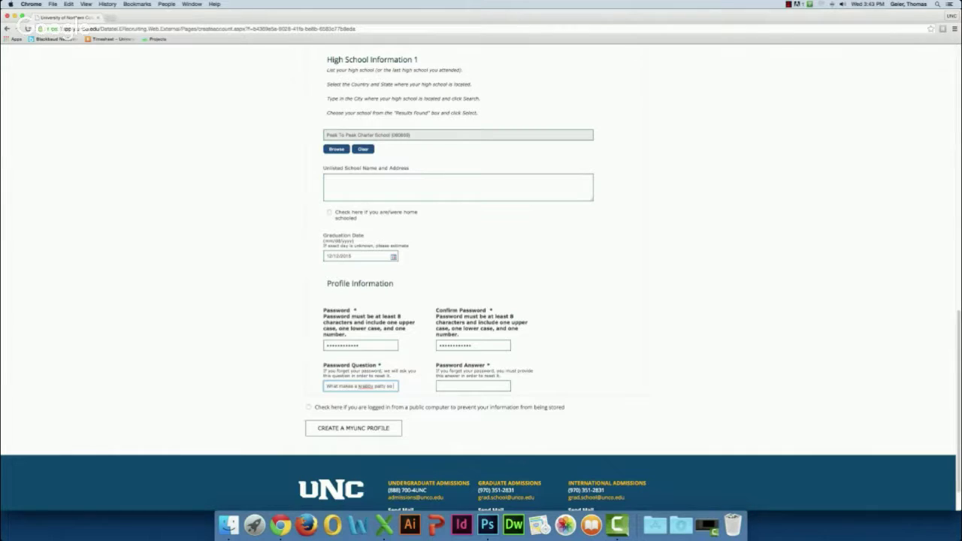
left_click(464, 385)
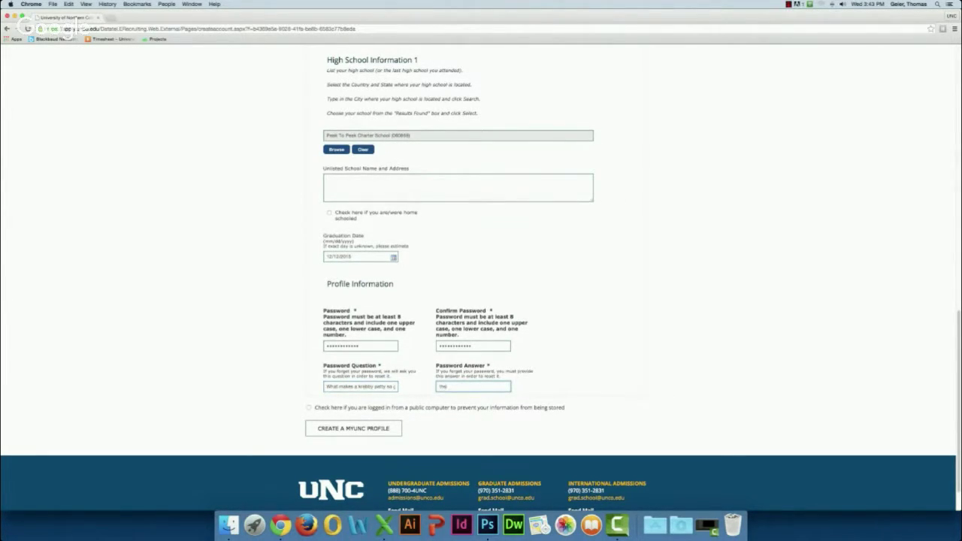
key("BackSpace")
key("BackSpace")
key("BackSpace")
key("BackSpace")
key("BackSpace")
key("BackSpace")
key("BackSpace")
type("the")
scroll(441, 398, "down", 2)
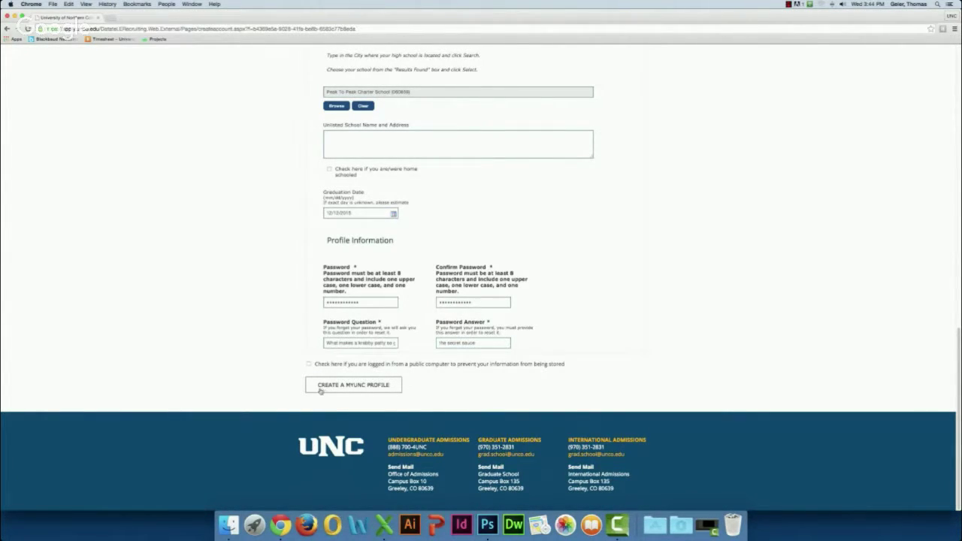
Step: Create the myUNC profile and scroll to the Next Steps section to start an application
left_click(358, 386)
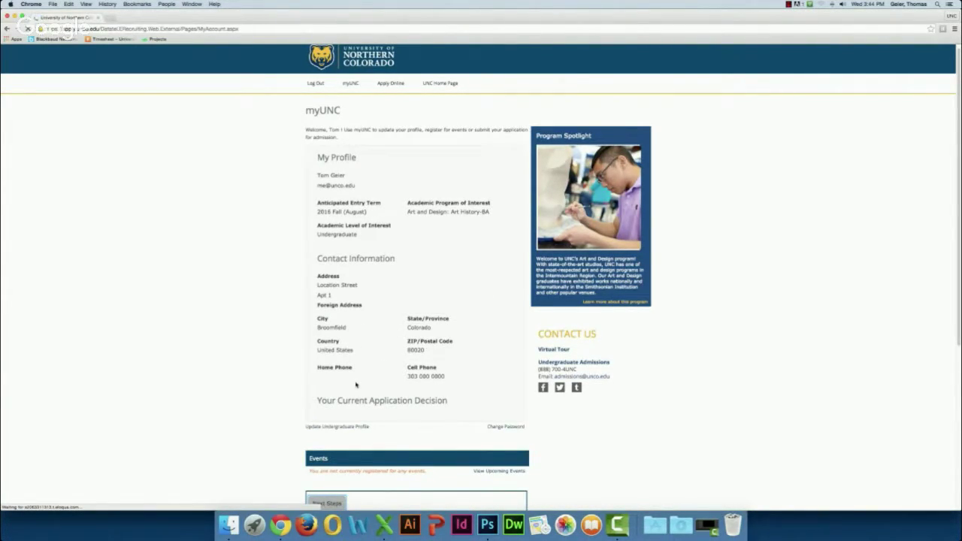
scroll(356, 385, "down", 2)
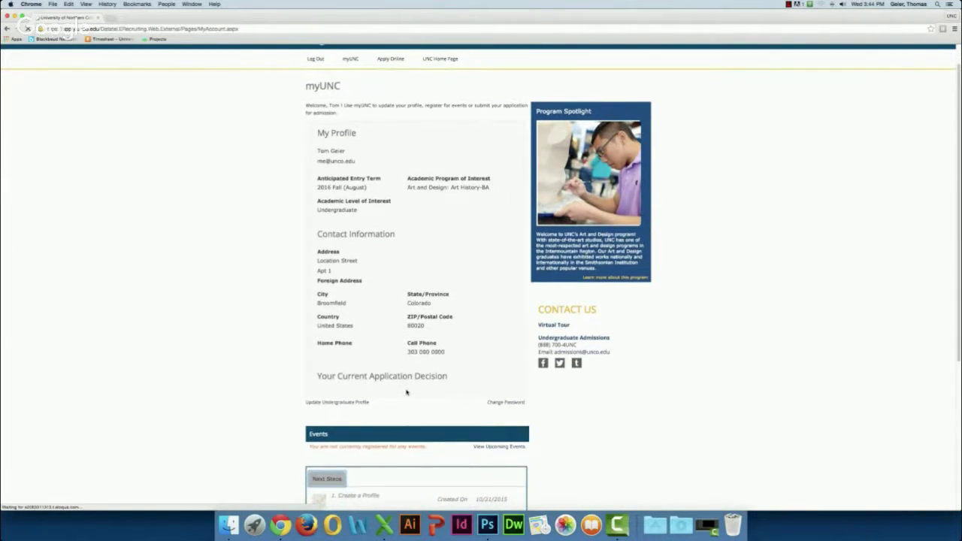
scroll(363, 393, "down", 5)
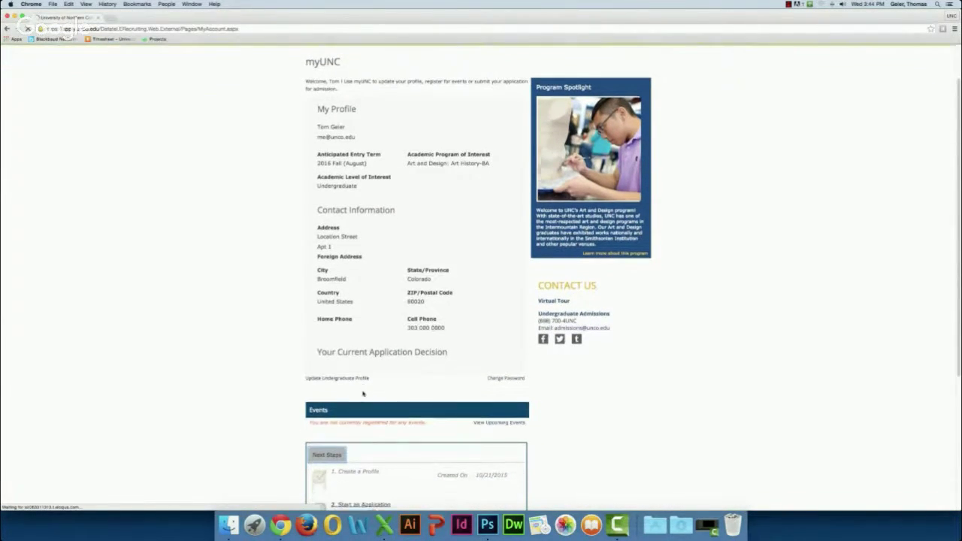
scroll(363, 393, "down", 3)
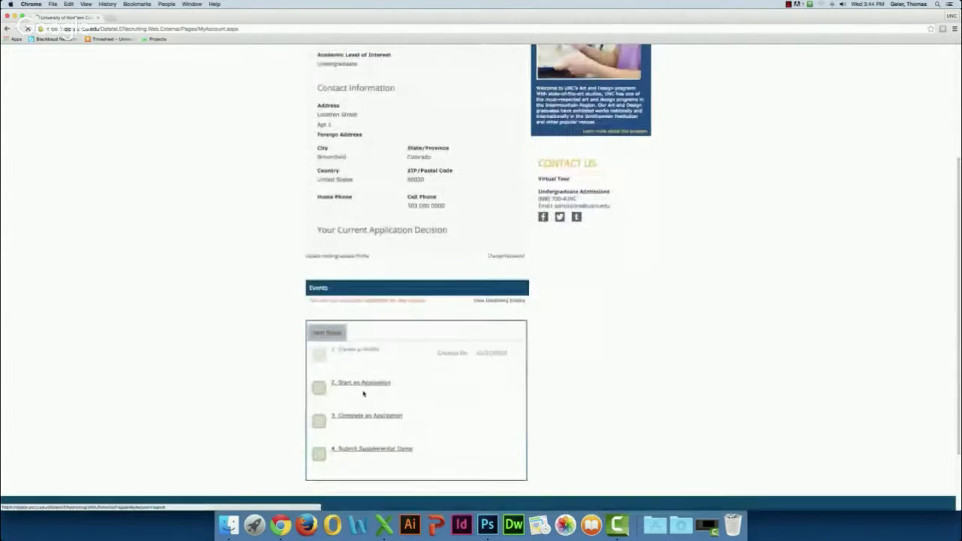
scroll(368, 382, "down", 1)
scroll(367, 380, "up", 2)
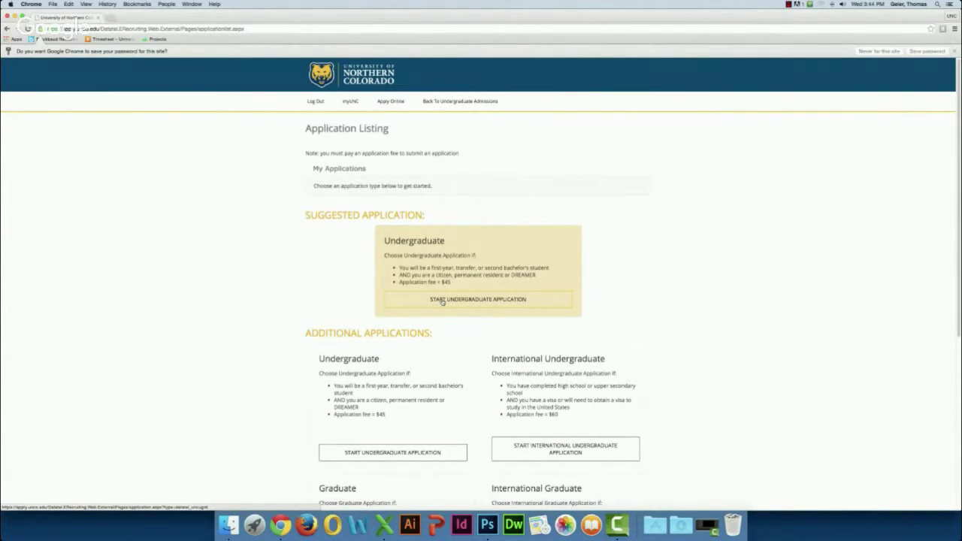
Step: Start the undergraduate application and make Cell Phone the preferred phone number
left_click(443, 301)
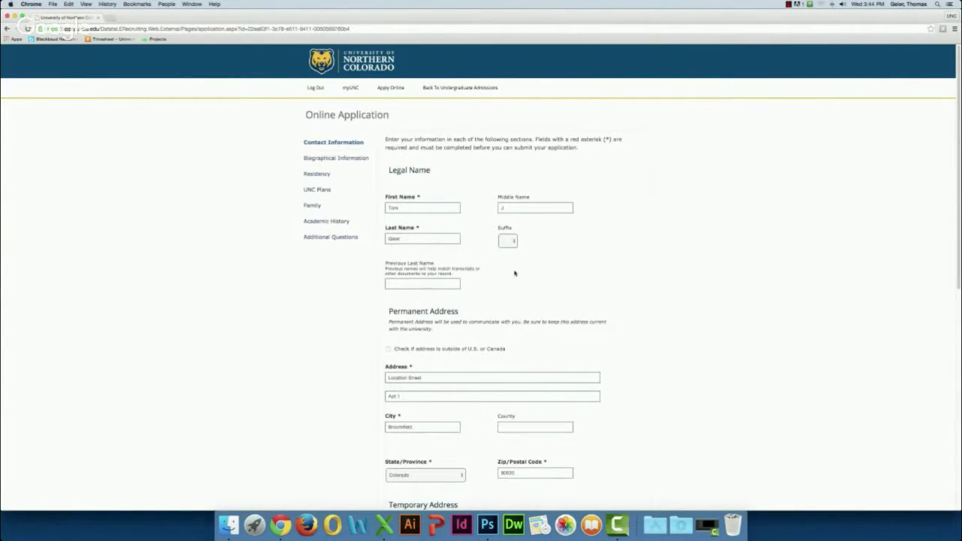
scroll(337, 389, "down", 1)
scroll(337, 389, "down", 5)
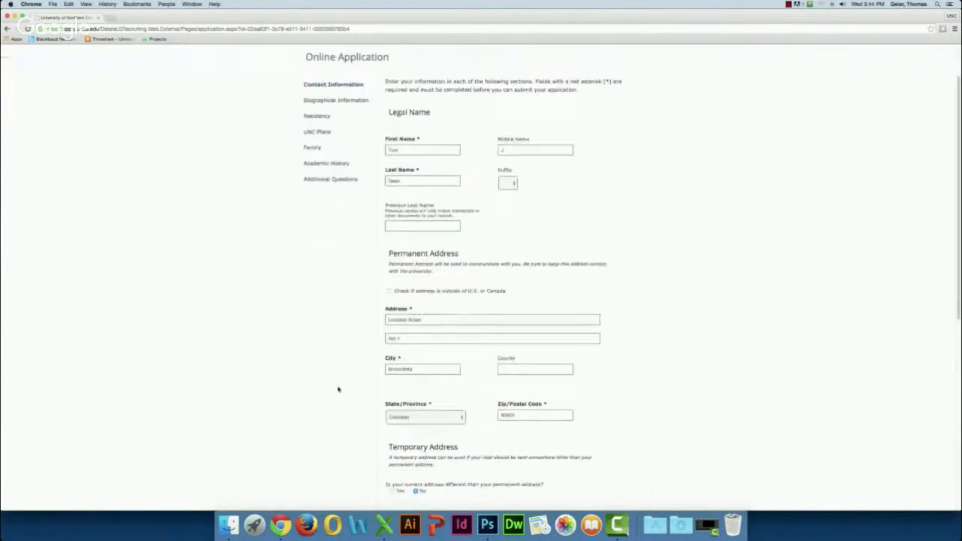
scroll(339, 389, "down", 1)
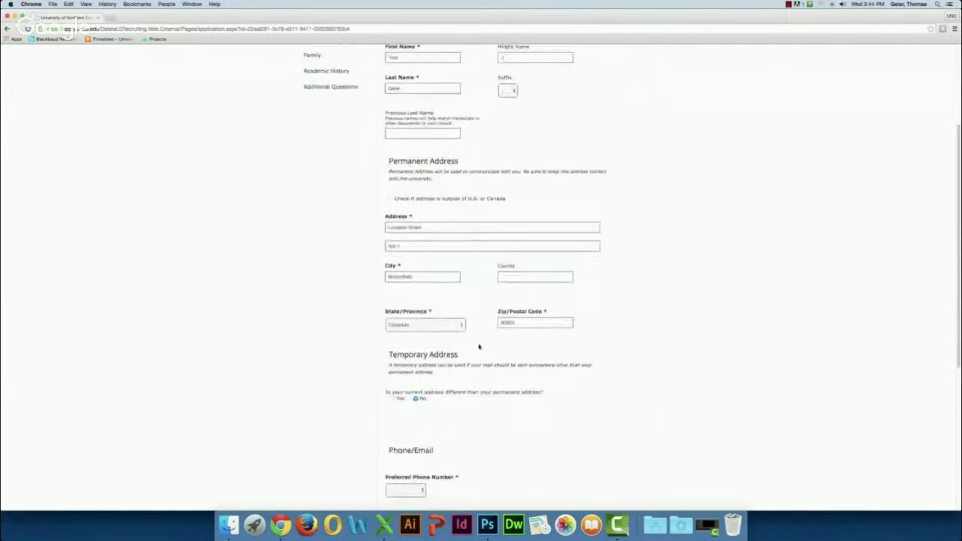
scroll(480, 314, "down", 3)
scroll(481, 314, "down", 5)
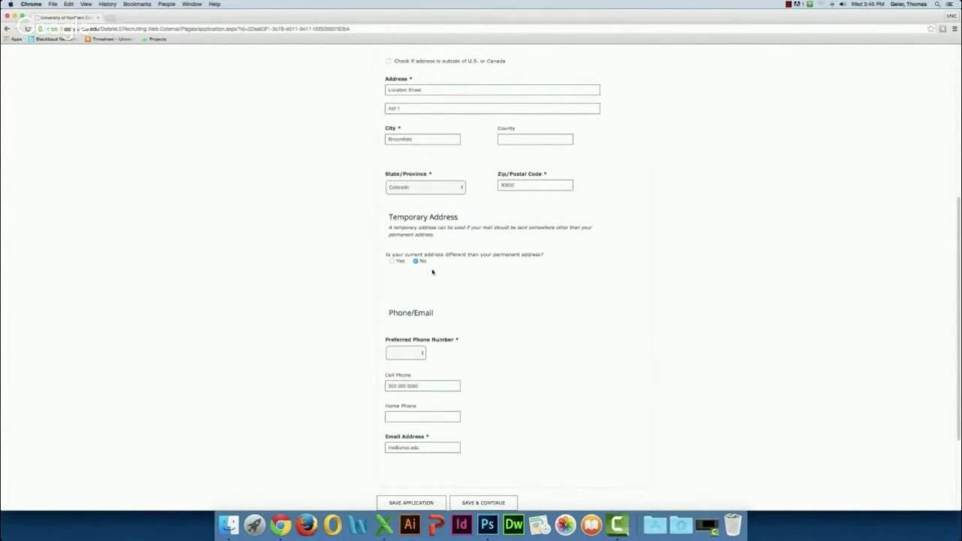
scroll(433, 270, "down", 3)
scroll(432, 269, "down", 3)
left_click(418, 261)
left_click(414, 268)
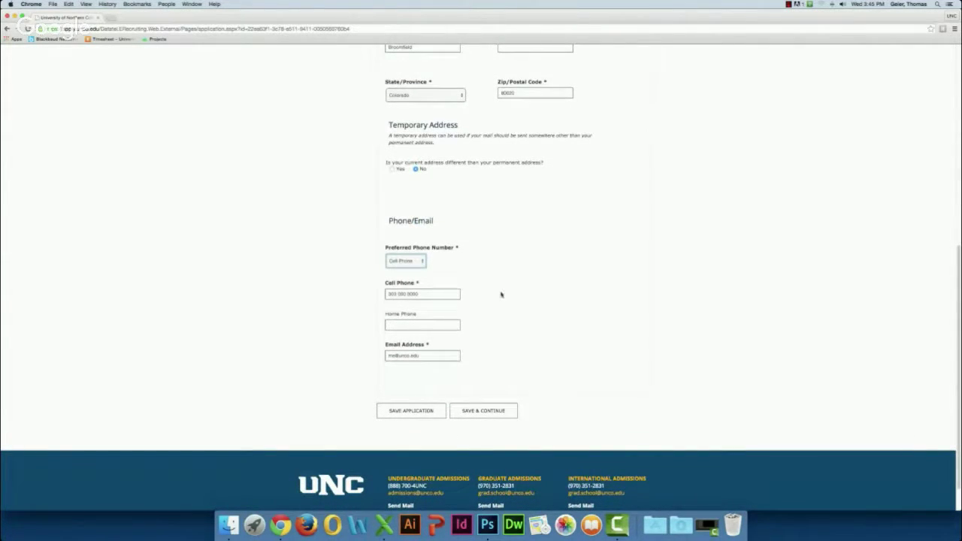
scroll(501, 295, "down", 1)
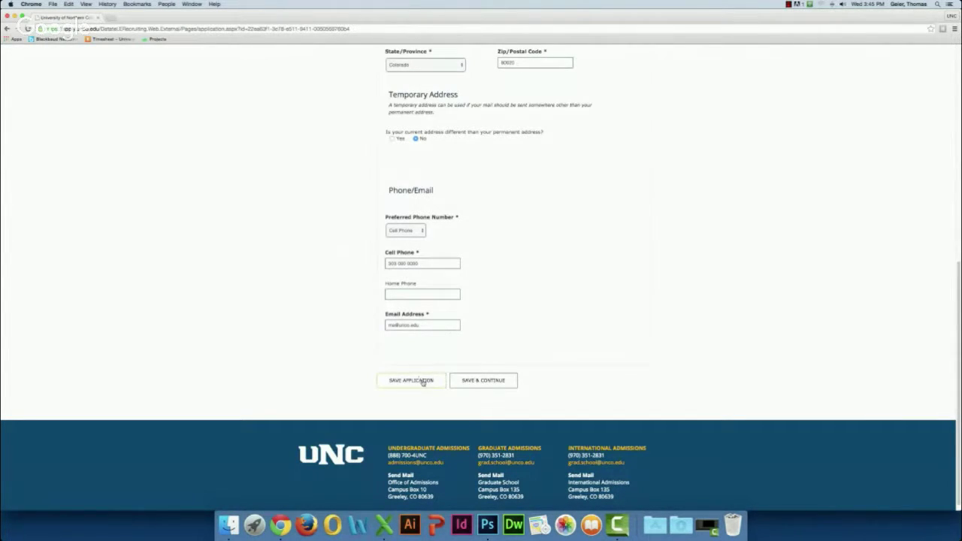
Step: Save the contact details and enter the applicant's Social Security Number
left_click(459, 386)
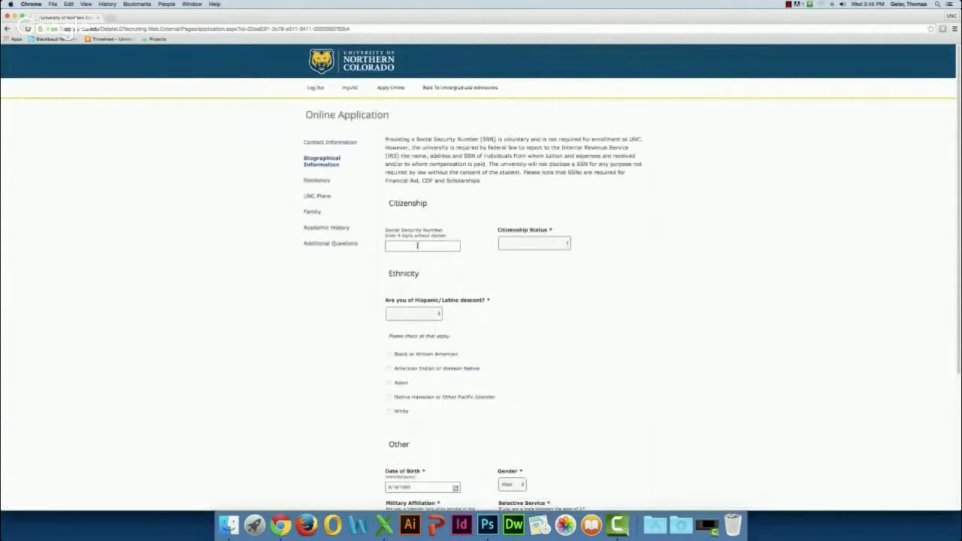
left_click(417, 245)
type("000000000")
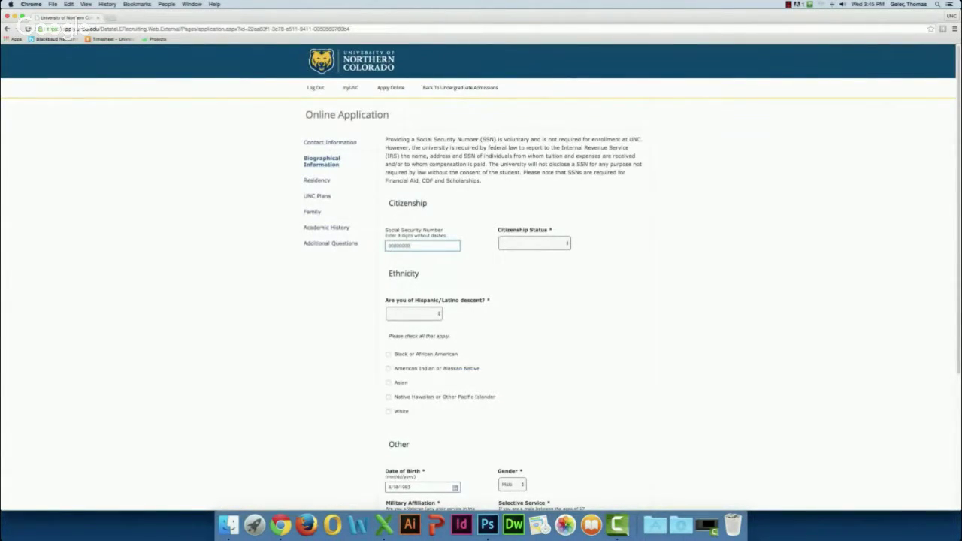
key("BackSpace")
key("BackSpace")
key("BackSpace")
key("BackSpace")
key("BackSpace")
key("BackSpace")
key("BackSpace")
key("BackSpace")
key("BackSpace")
type("00")
Step: Set citizenship to Citizen, descent to Non-Hispanic/Latino, and ethnicity to White
left_click(542, 246)
left_click(538, 250)
left_click(422, 316)
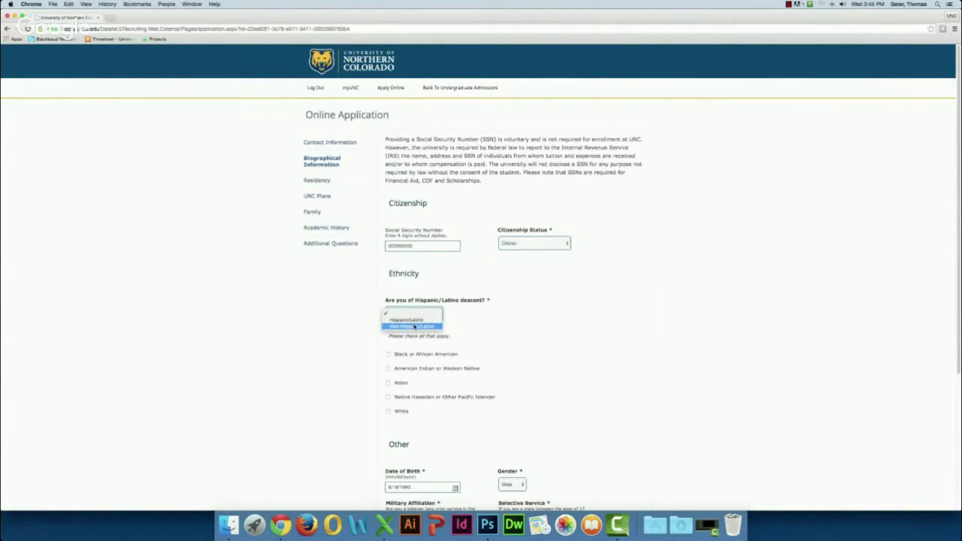
left_click(410, 328)
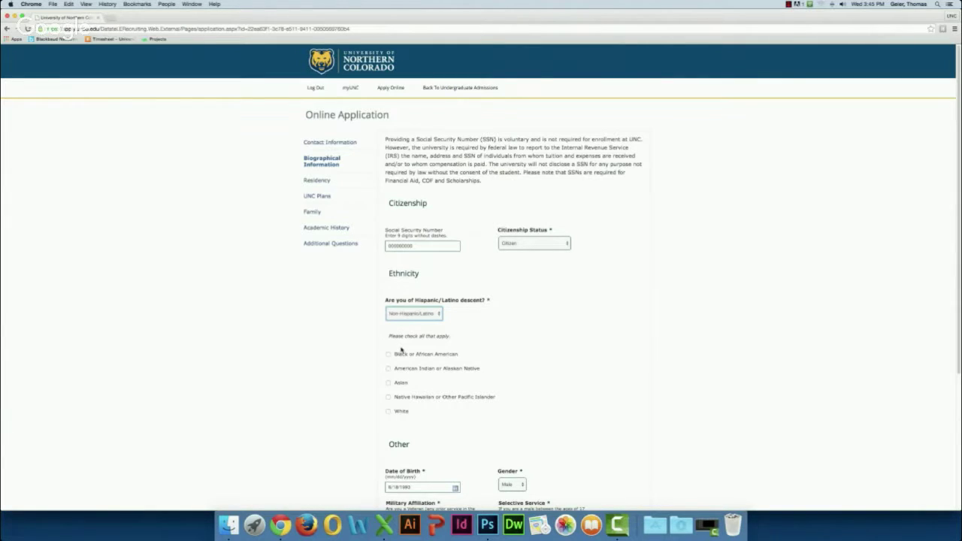
left_click(388, 412)
scroll(357, 404, "down", 5)
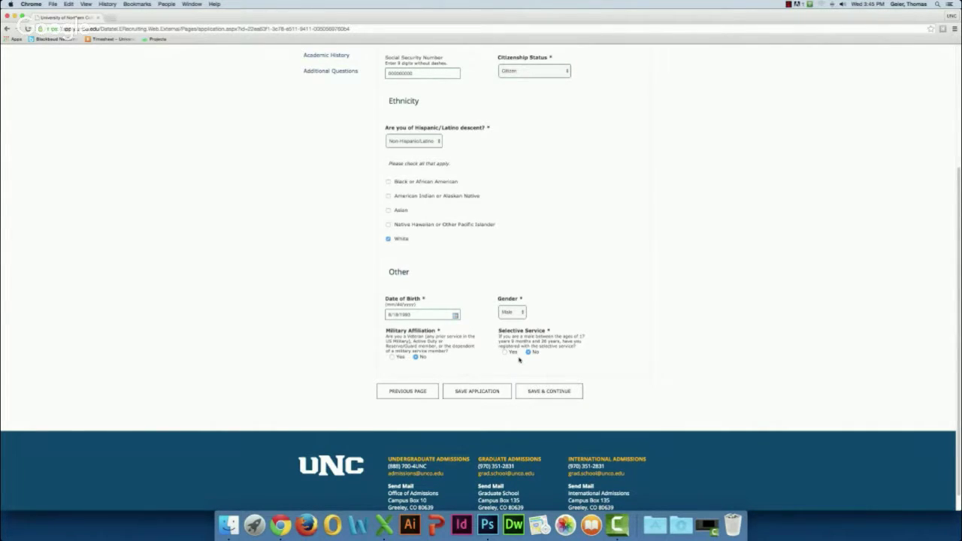
Step: Answer Yes to both residency questions and Yes to financial aid, saving each page
left_click(566, 391)
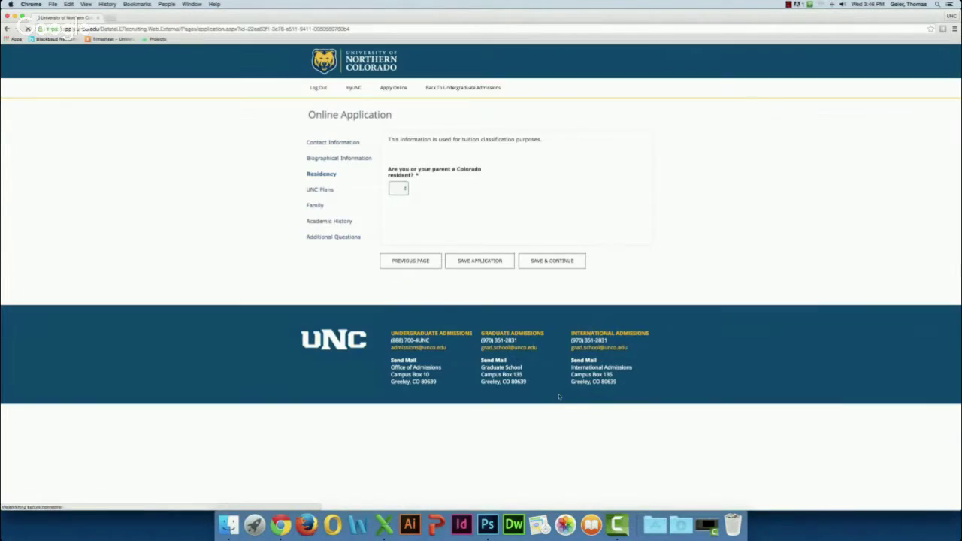
left_click(403, 188)
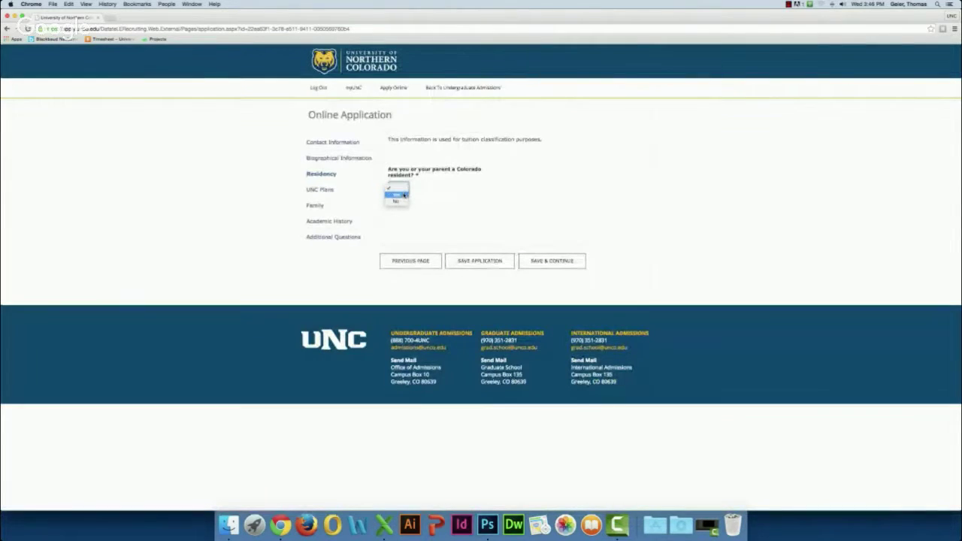
left_click(398, 195)
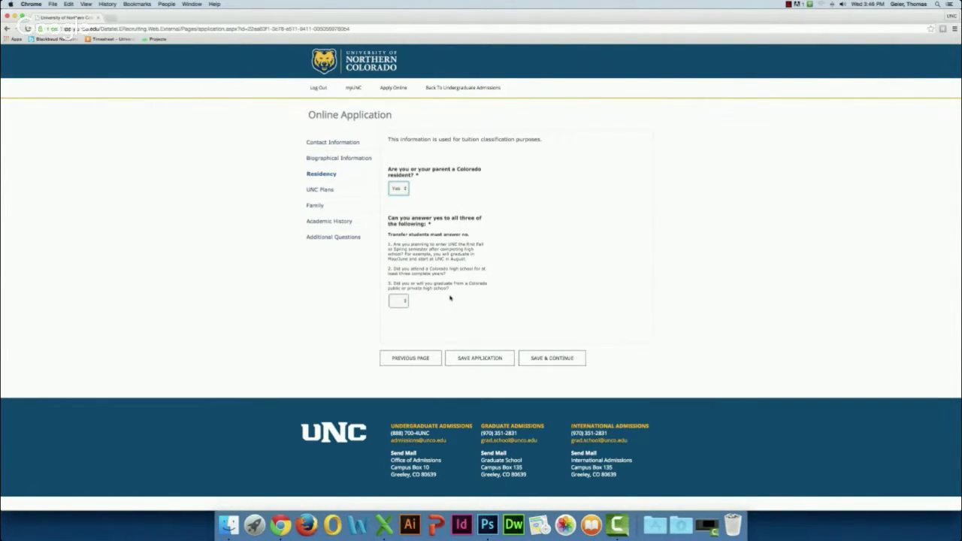
left_click(406, 302)
left_click(403, 309)
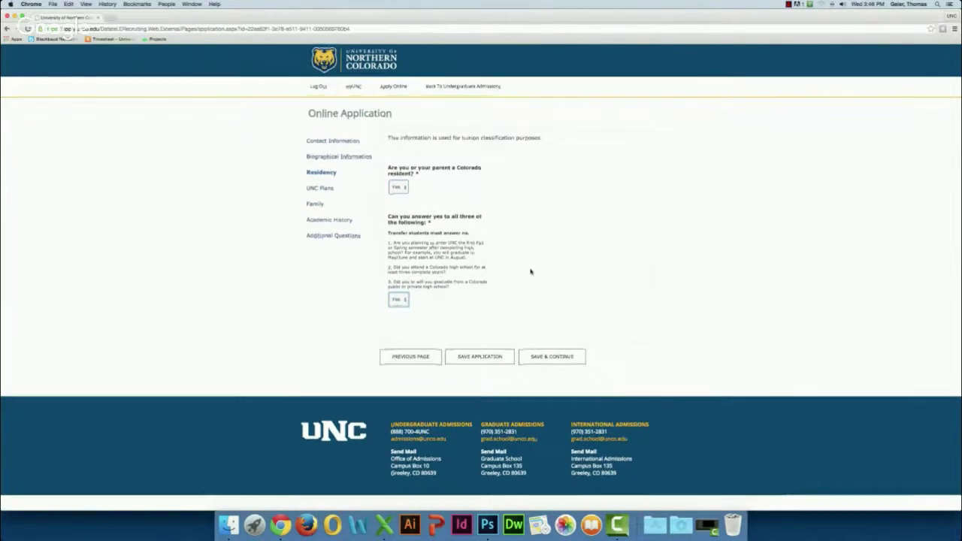
left_click(540, 358)
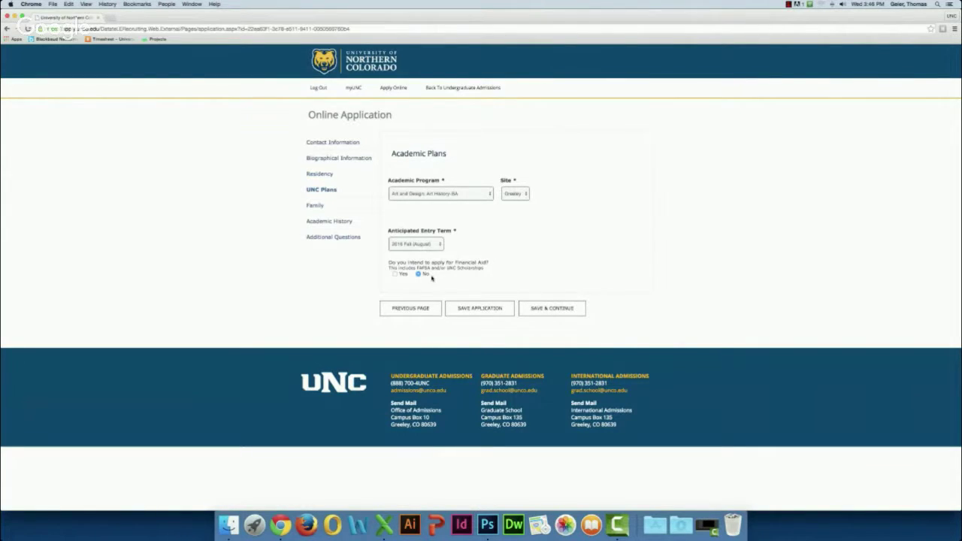
left_click(395, 274)
left_click(551, 308)
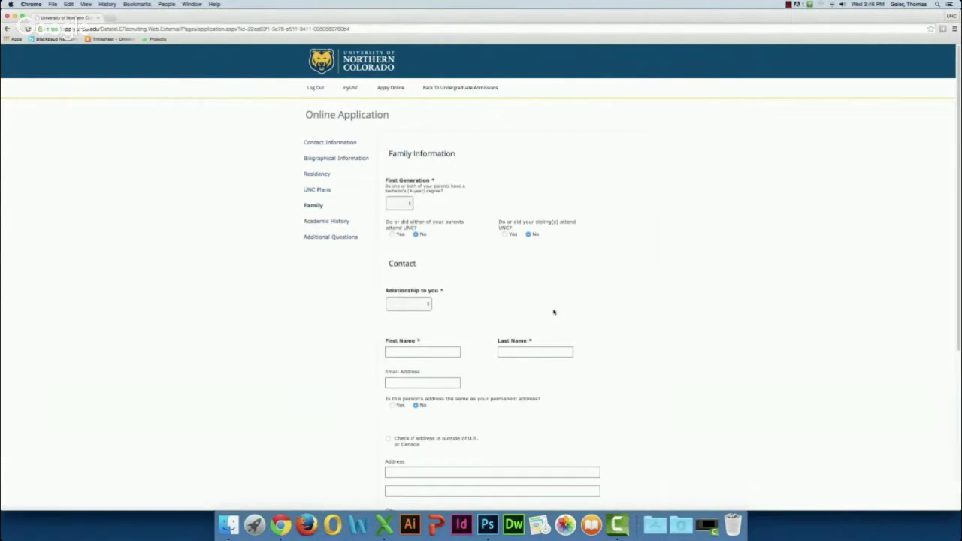
Step: Answer the First Generation question with Father, then open the contact's Relationship choices
left_click(408, 205)
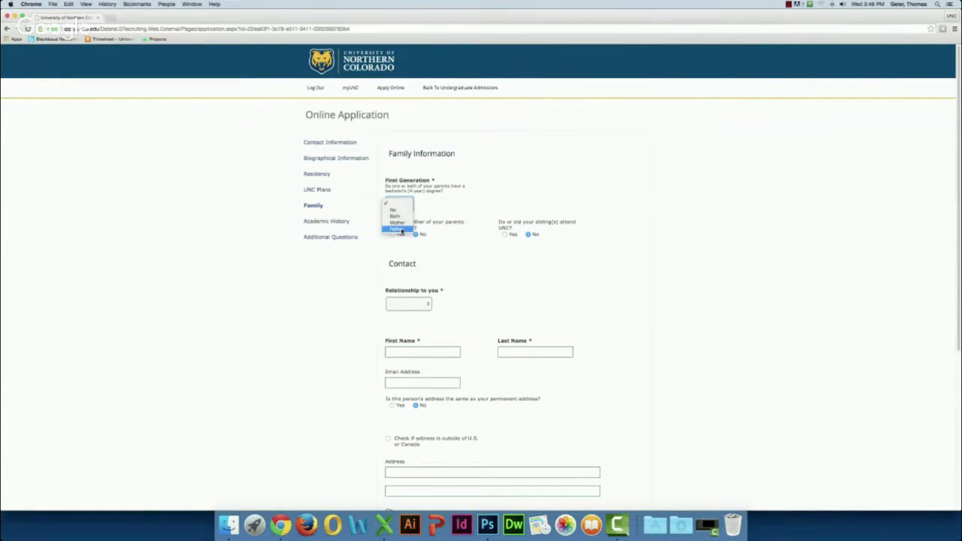
left_click(401, 230)
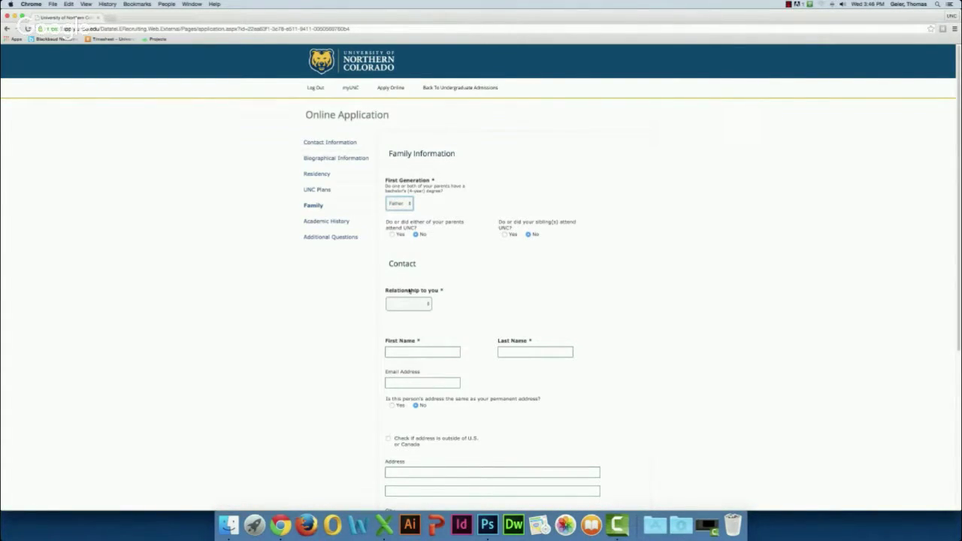
left_click(429, 304)
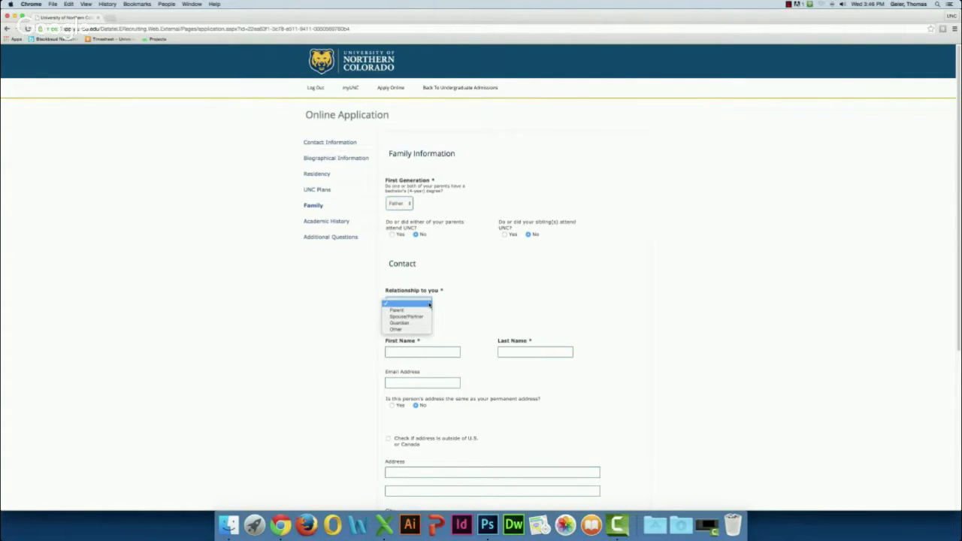